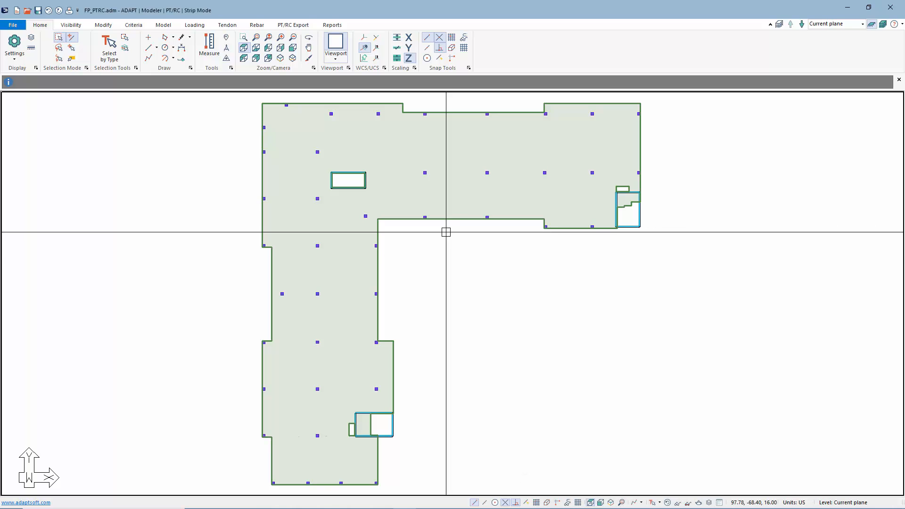
# Display the X-direction support lines and examine their layout across both wings of the slab
pyautogui.click(288, 26)
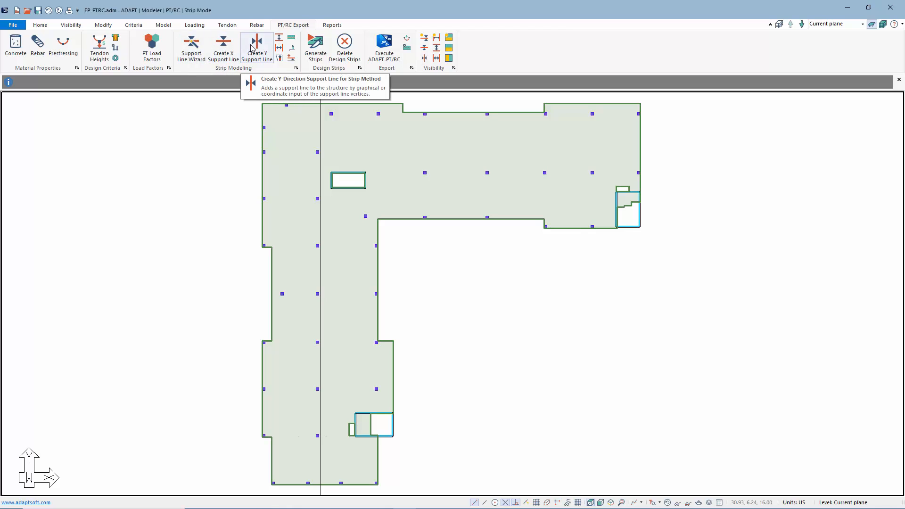
pyautogui.click(424, 49)
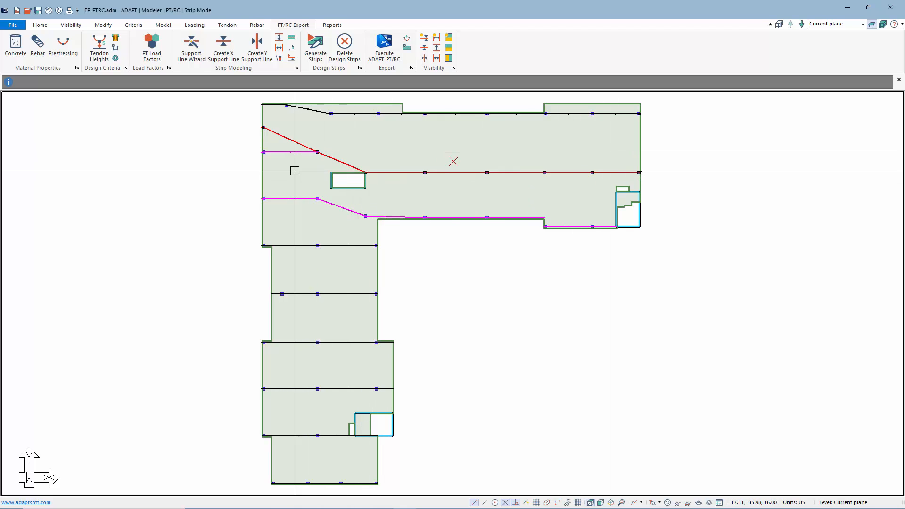
pyautogui.moveTo(300, 169); pyautogui.dragTo(373, 200, button='middle')
pyautogui.scroll(2, 373, 200)
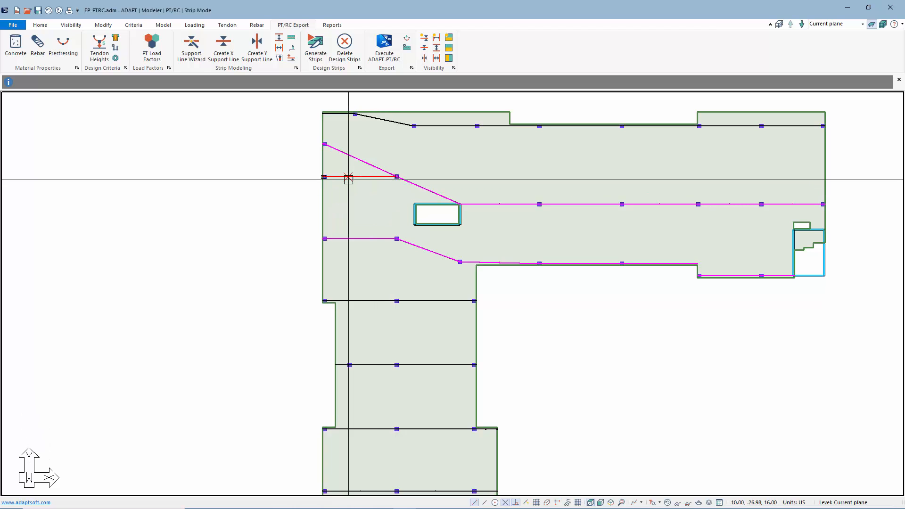
pyautogui.click(351, 156)
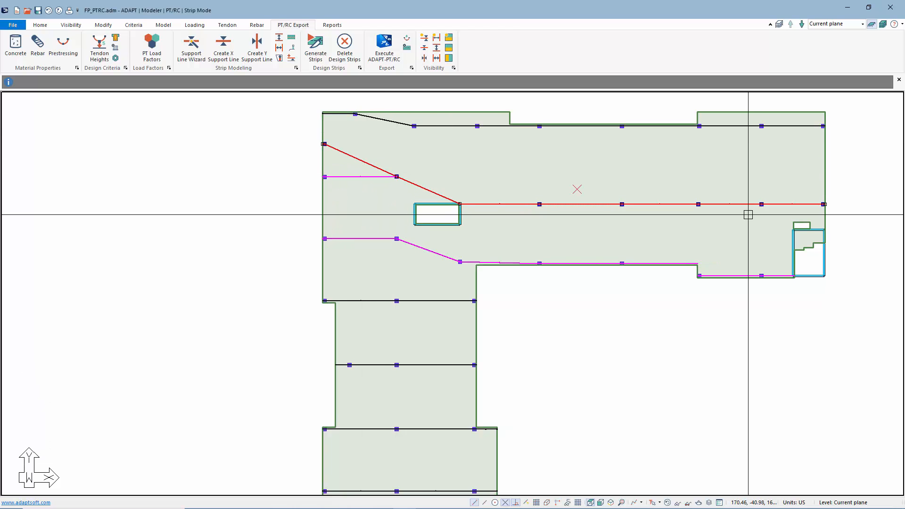
pyautogui.moveTo(666, 237); pyautogui.dragTo(642, 185, button='middle')
pyautogui.scroll(-6, 399, 227)
pyautogui.moveTo(380, 341); pyautogui.dragTo(382, 284, button='middle')
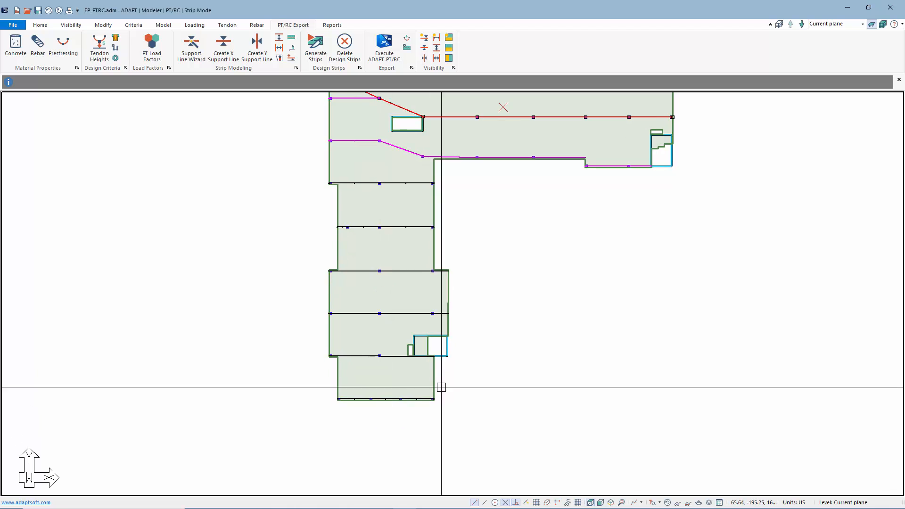
pyautogui.scroll(-1, 440, 386)
pyautogui.press('Escape')
# Display the Y-direction support lines and hide the X-direction ones
pyautogui.click(425, 58)
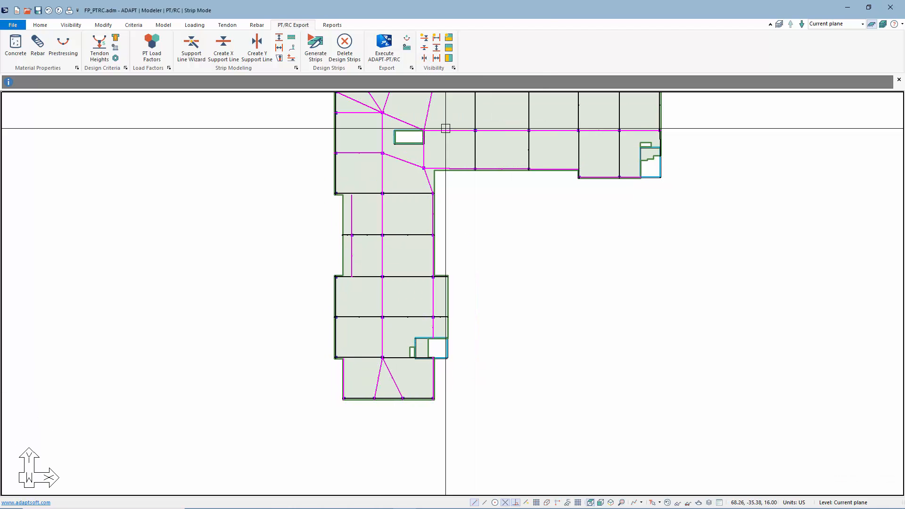
pyautogui.moveTo(488, 252); pyautogui.dragTo(496, 304, button='middle')
pyautogui.click(425, 48)
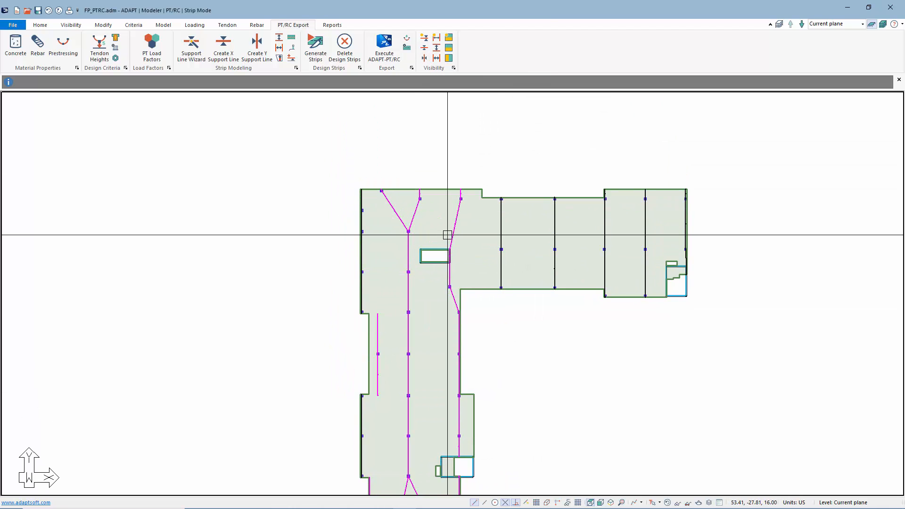
pyautogui.moveTo(432, 210); pyautogui.dragTo(419, 182, button='middle')
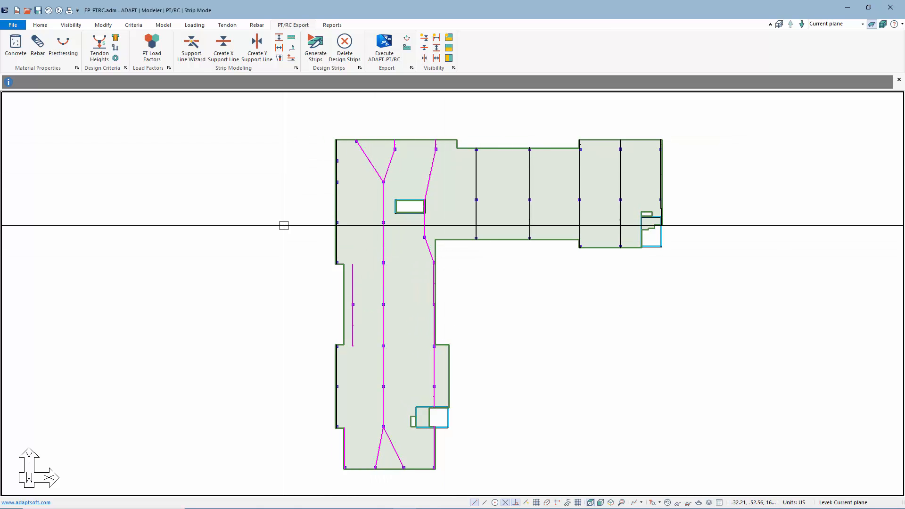
# Generate the design strips, closing the text report and choosing to continue despite the potential problems
pyautogui.click(312, 51)
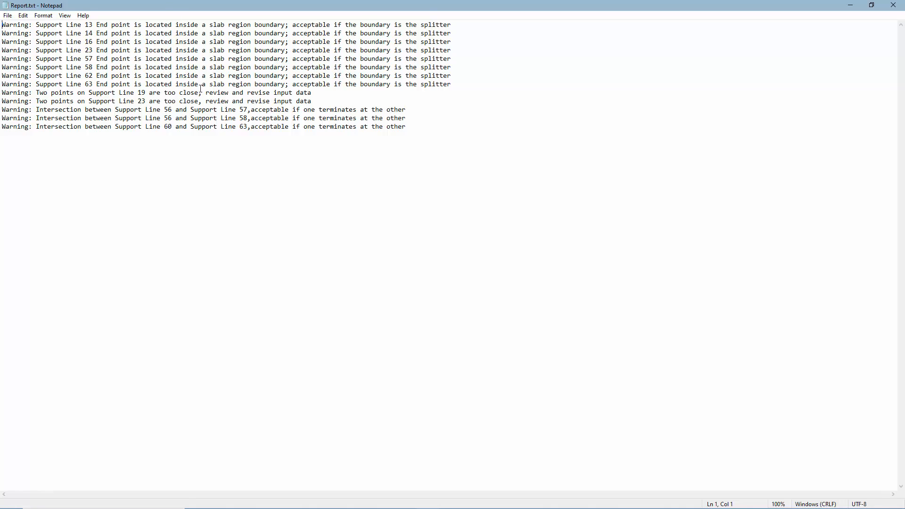
pyautogui.click(894, 5)
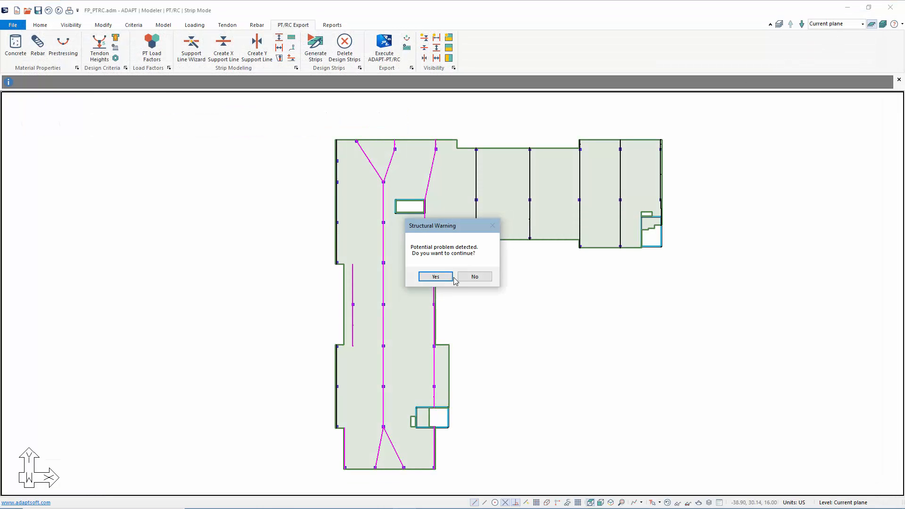
pyautogui.click(435, 278)
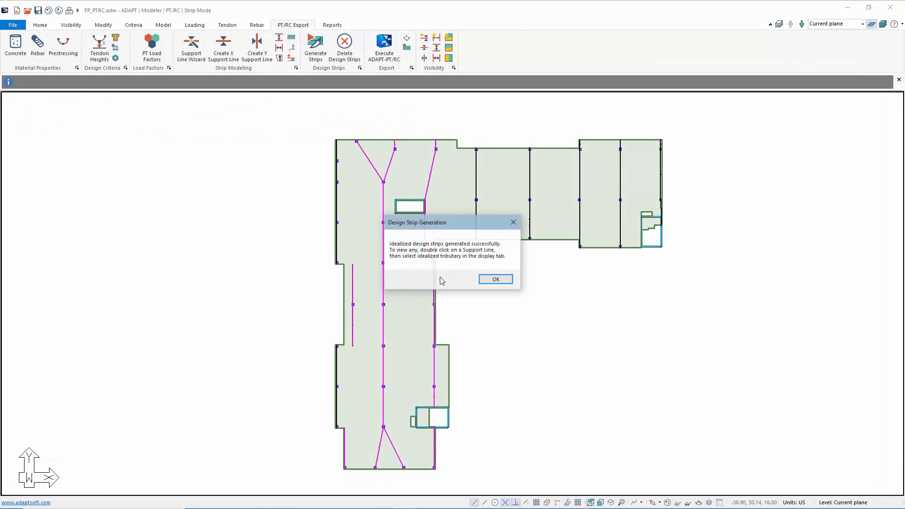
pyautogui.click(496, 279)
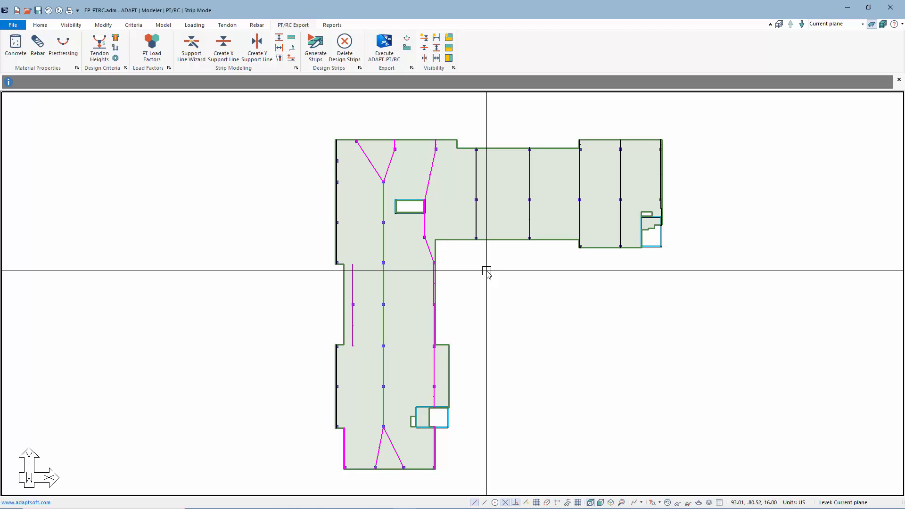
# Open the properties of Support Line 36 and view its idealized strip as a rotated 3D solid model
pyautogui.doubleClick(531, 180)
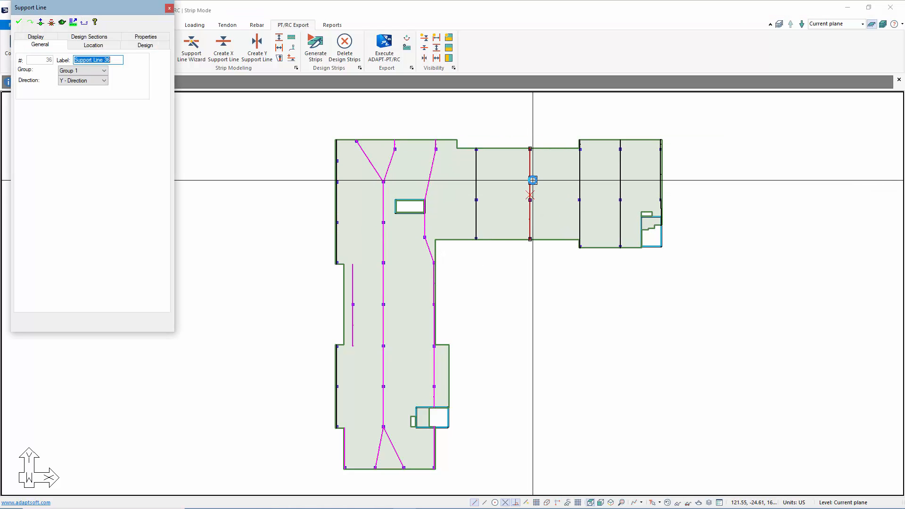
pyautogui.click(61, 22)
pyautogui.moveTo(317, 258); pyautogui.dragTo(441, 218)
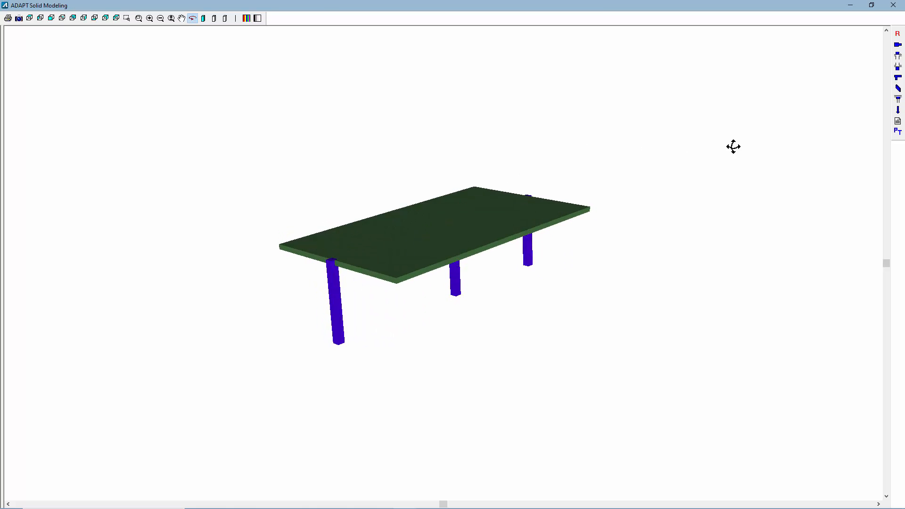
# Transfer the strip to ADAPT-PT in Post-Tensioned mode and open its input data for editing
pyautogui.click(898, 132)
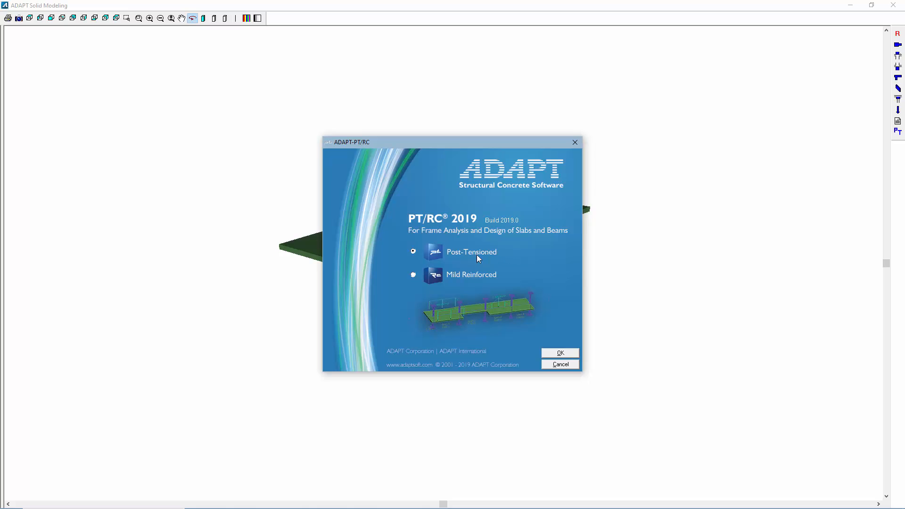
pyautogui.click(560, 353)
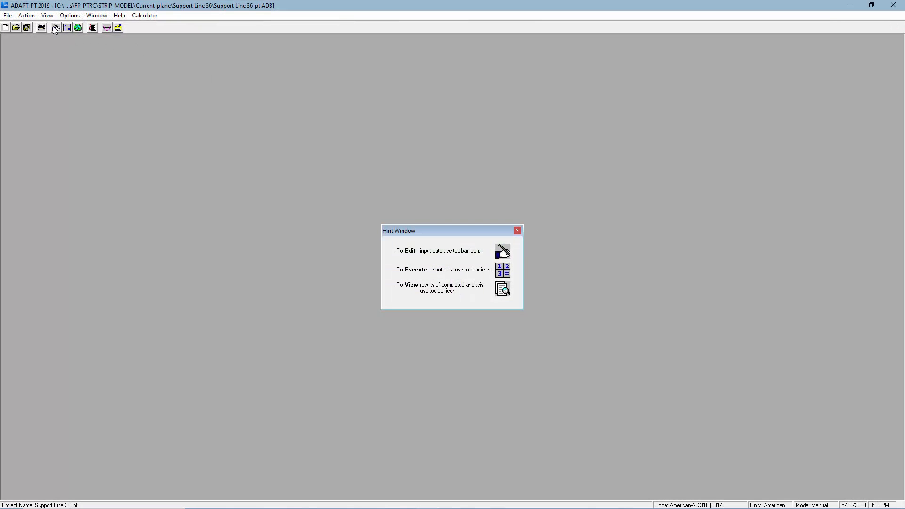
pyautogui.click(56, 28)
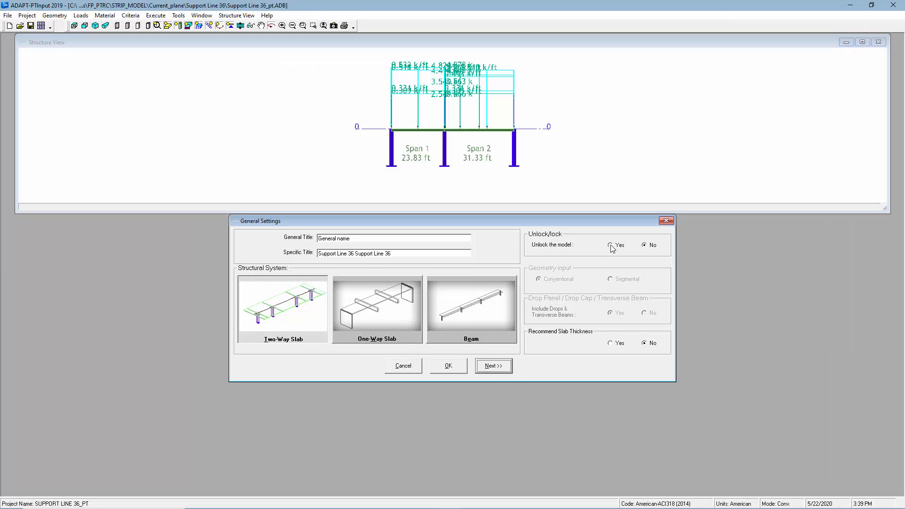
# Keep the model locked in the general settings and review the design code, design settings and span geometry
pyautogui.click(611, 245)
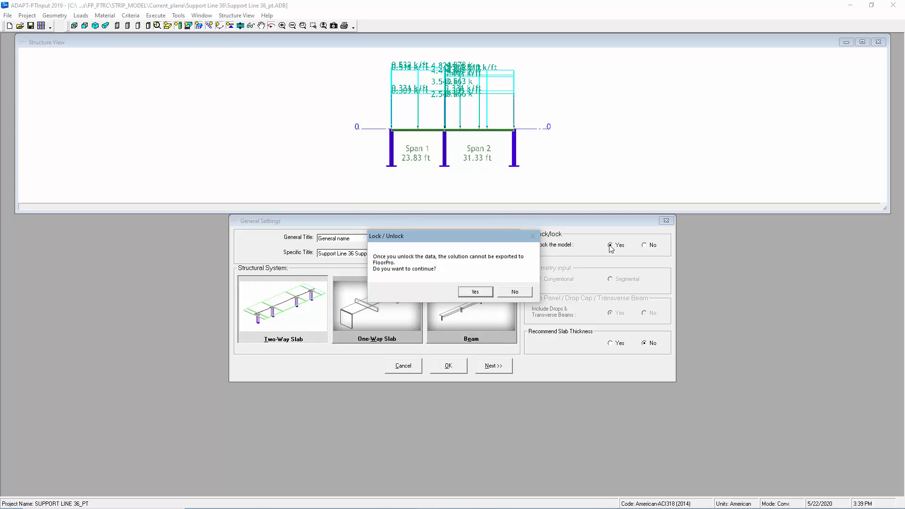
pyautogui.click(512, 291)
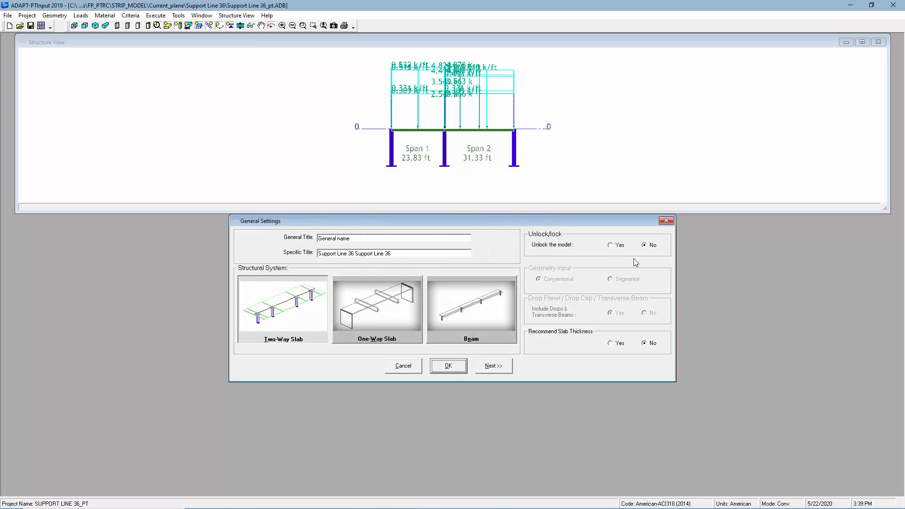
pyautogui.click(494, 366)
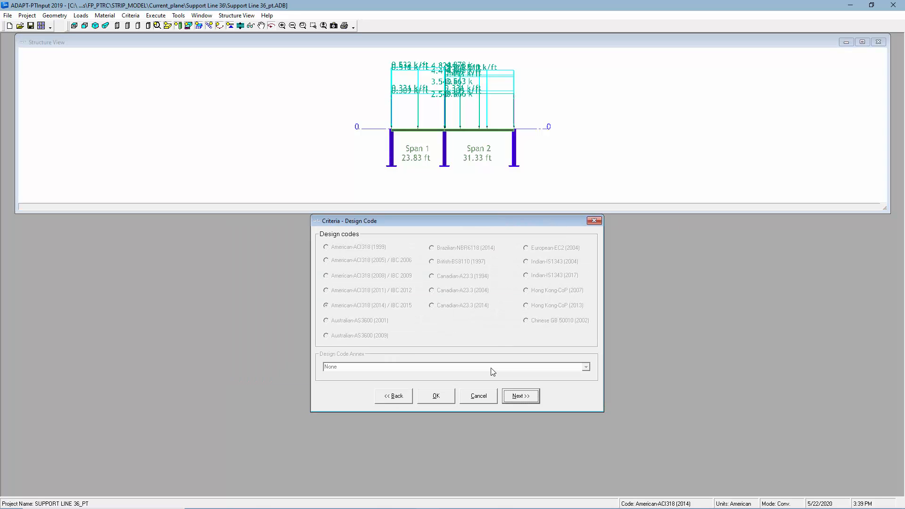
pyautogui.click(521, 397)
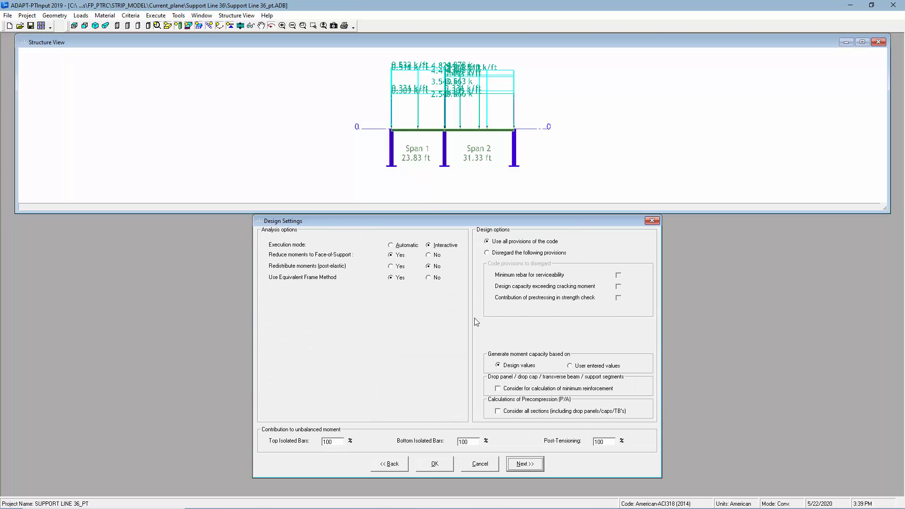
pyautogui.click(526, 466)
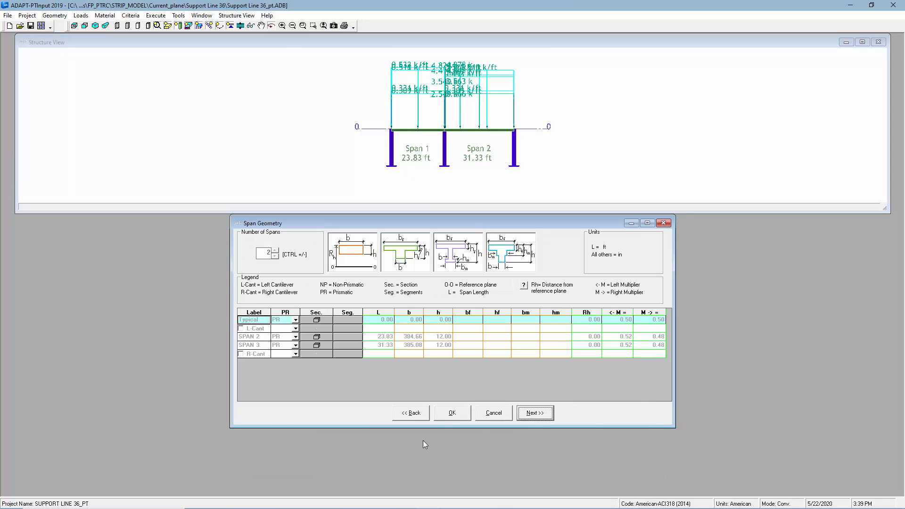
# Execute the analysis of the strip and finish PT recycling after viewing the recycle graphs
pyautogui.click(41, 26)
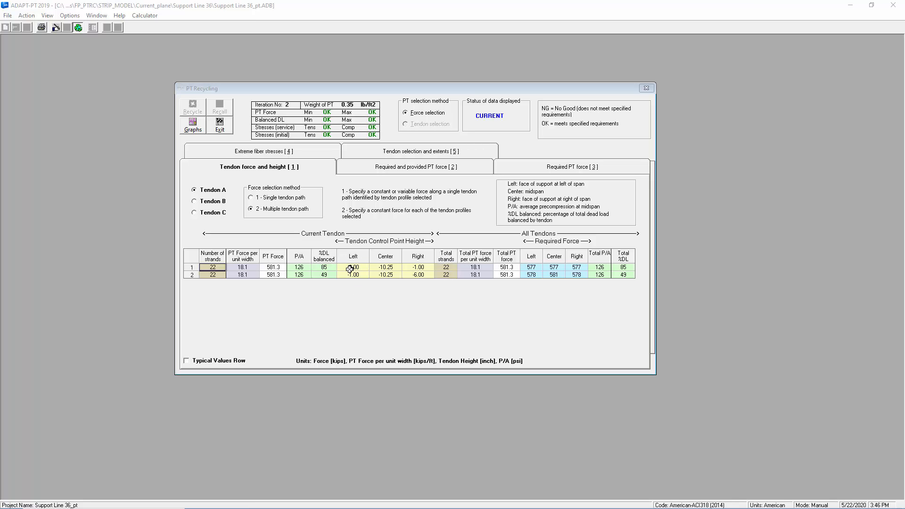
pyautogui.click(189, 128)
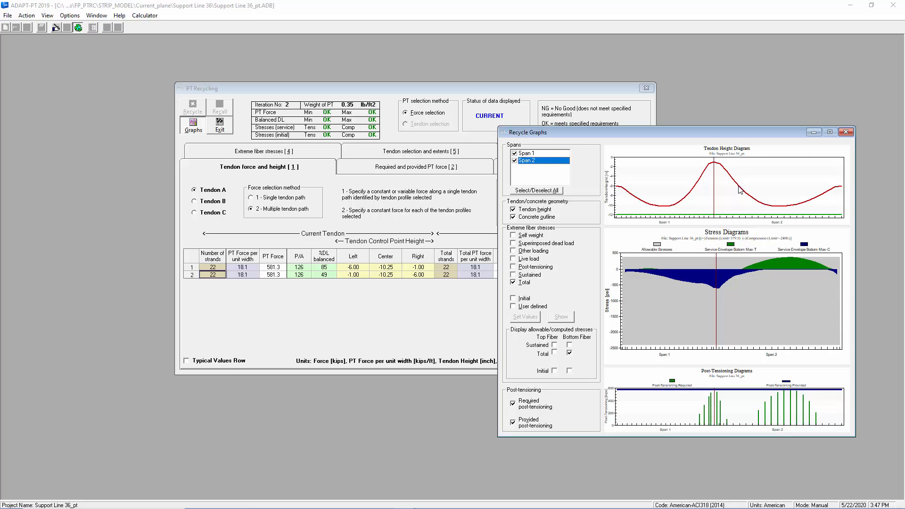
pyautogui.click(225, 131)
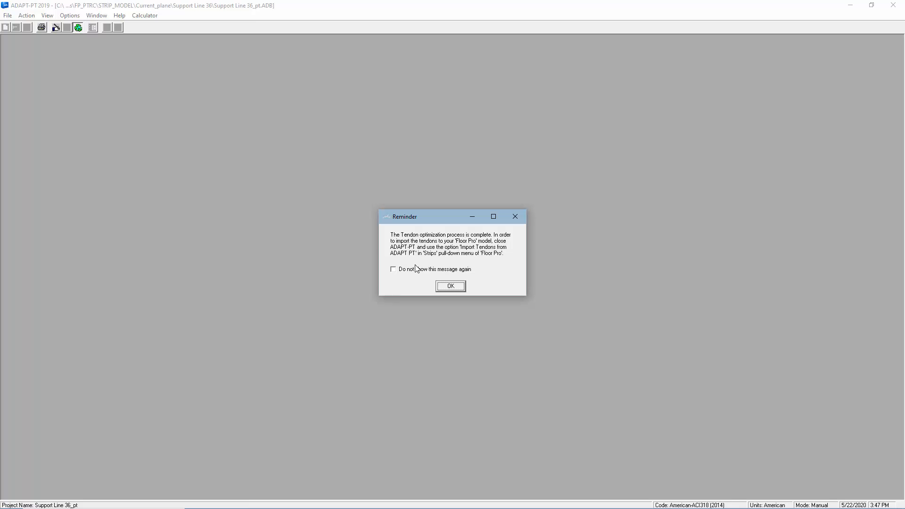
pyautogui.click(515, 217)
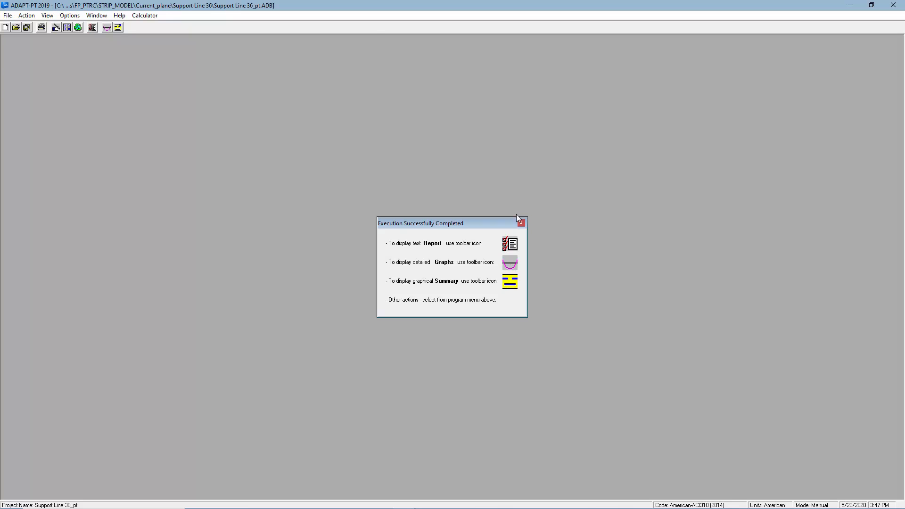
# Switch back to ADAPT Modeler, import the tendons from ADAPT-PT and hide the support lines
pyautogui.hotkey('alt', 'Tab')
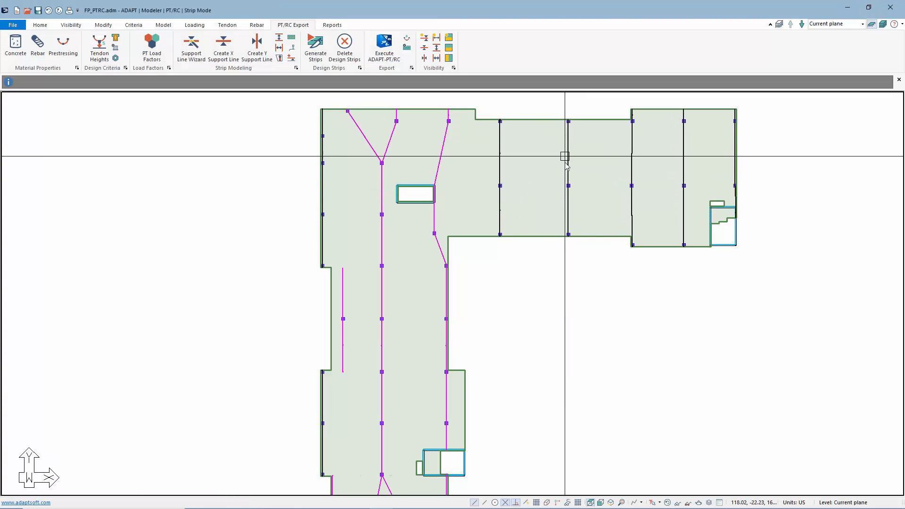
pyautogui.click(407, 42)
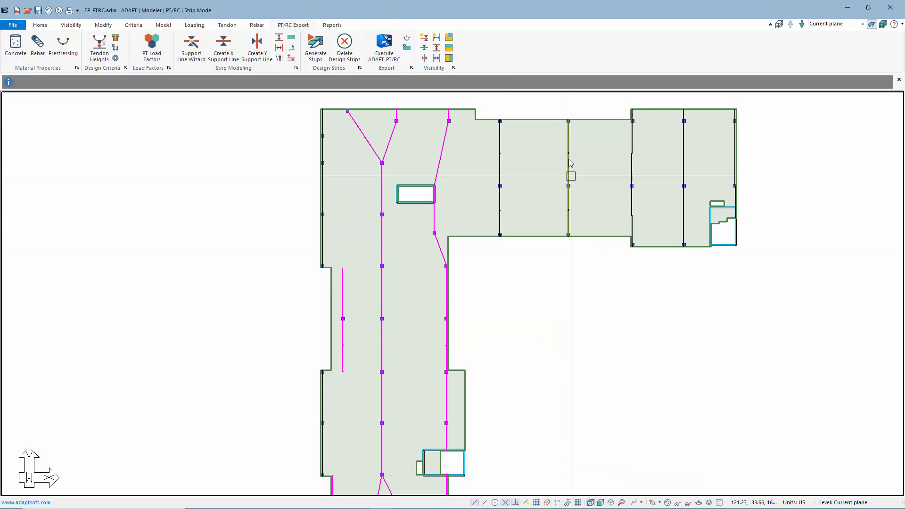
pyautogui.click(426, 51)
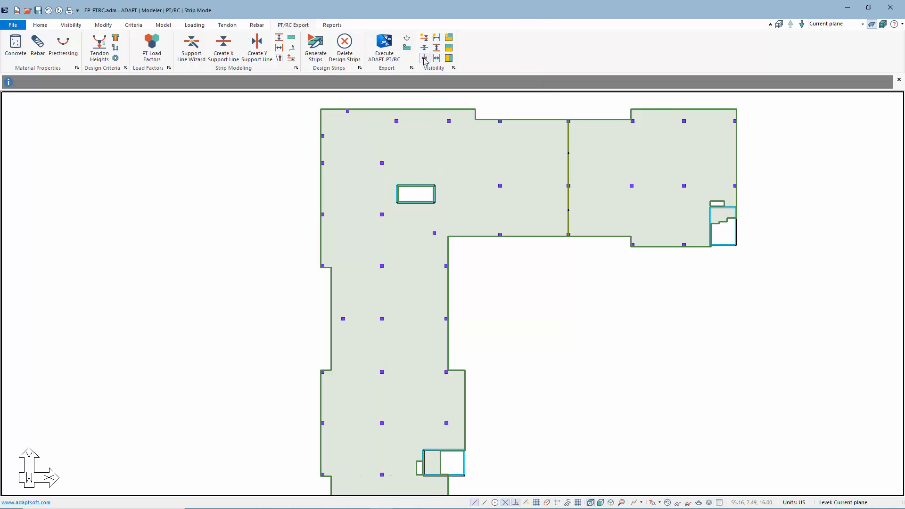
# Examine the imported tendon's profile over the columns in an isometric view, then restore the plan view
pyautogui.click(611, 502)
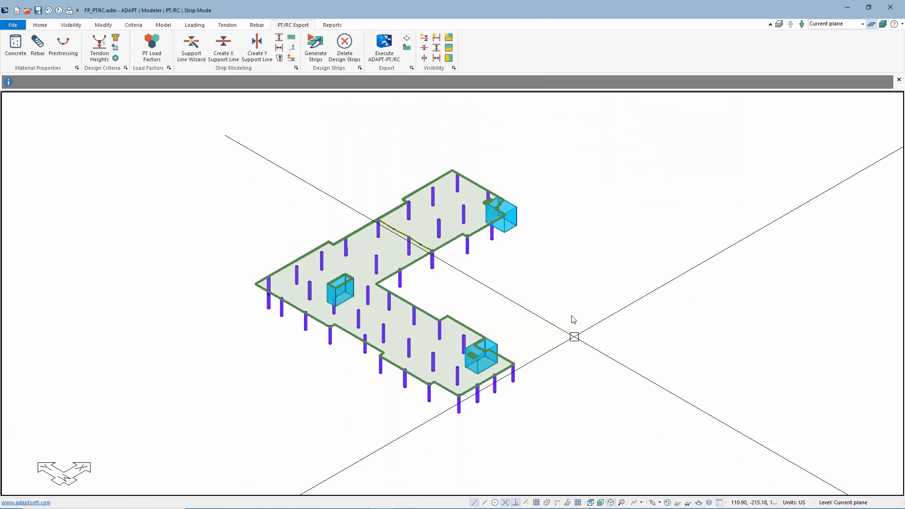
pyautogui.scroll(8, 414, 257)
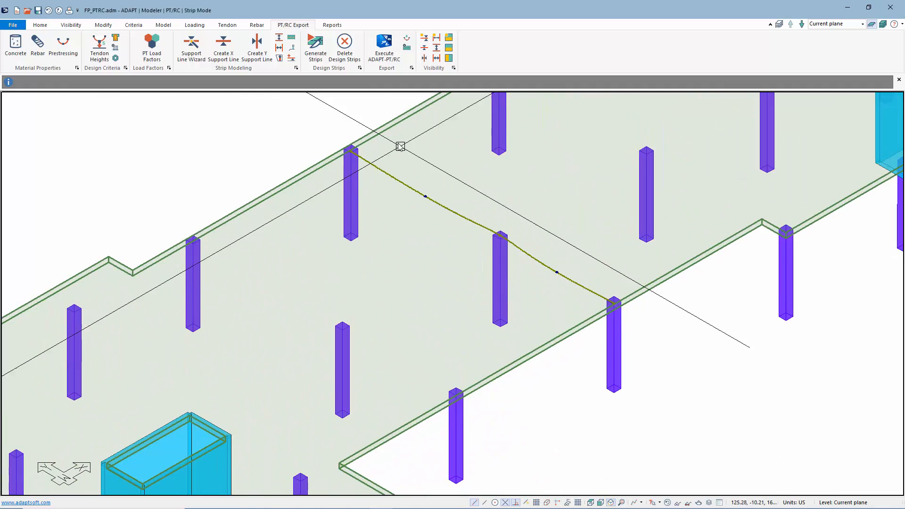
pyautogui.scroll(3, 606, 297)
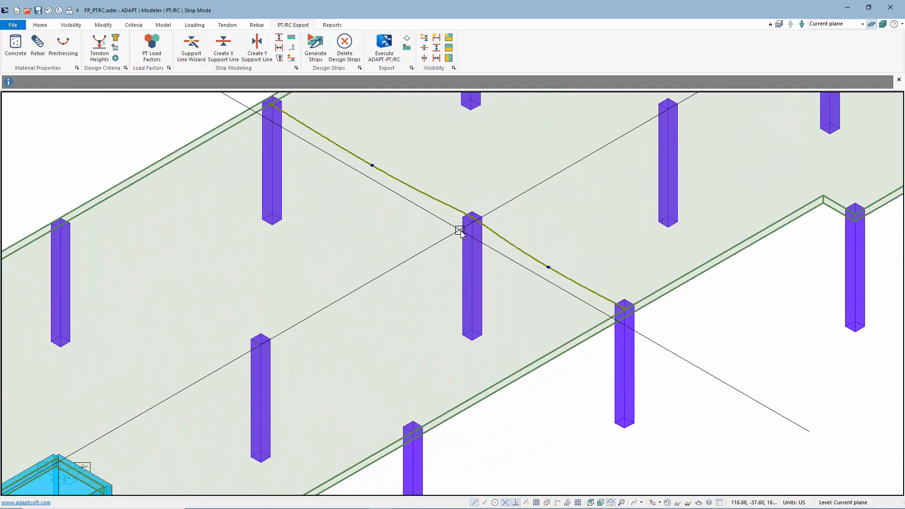
pyautogui.scroll(-10, 460, 232)
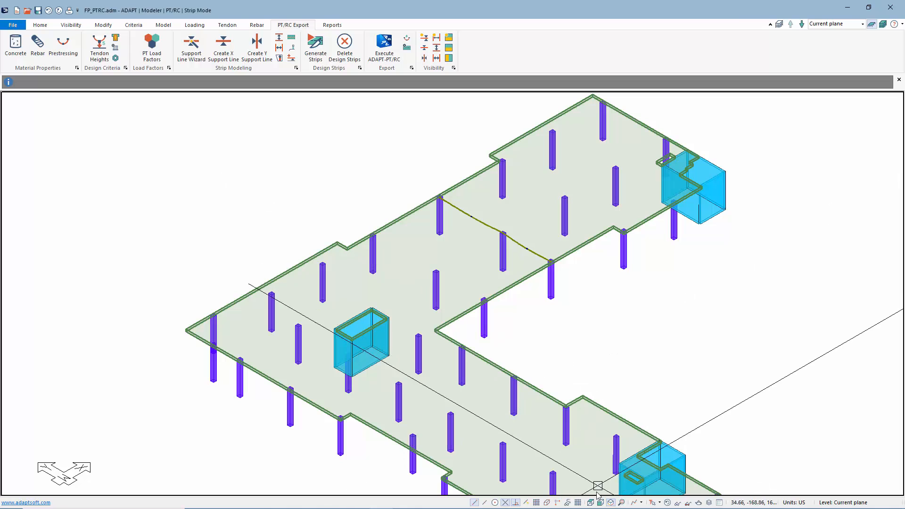
pyautogui.click(591, 502)
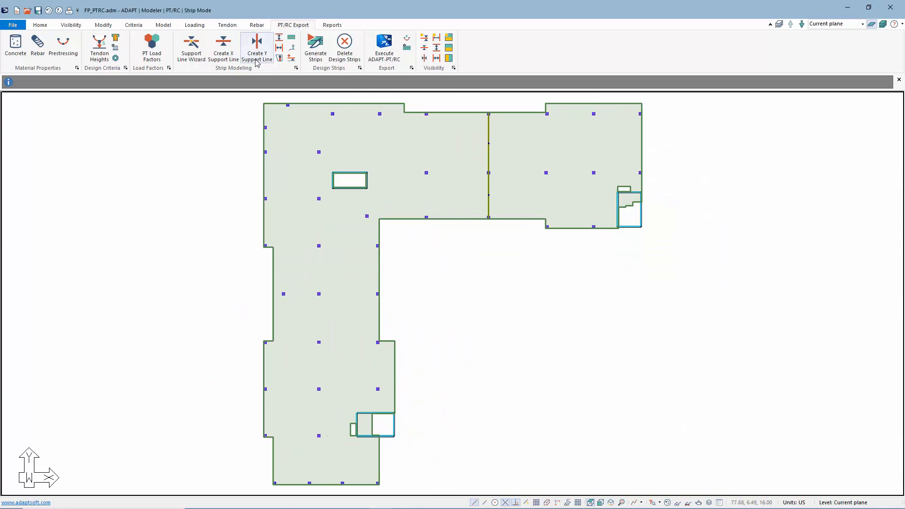
# Hide the tendons and display the Y-direction support lines again
pyautogui.click(228, 24)
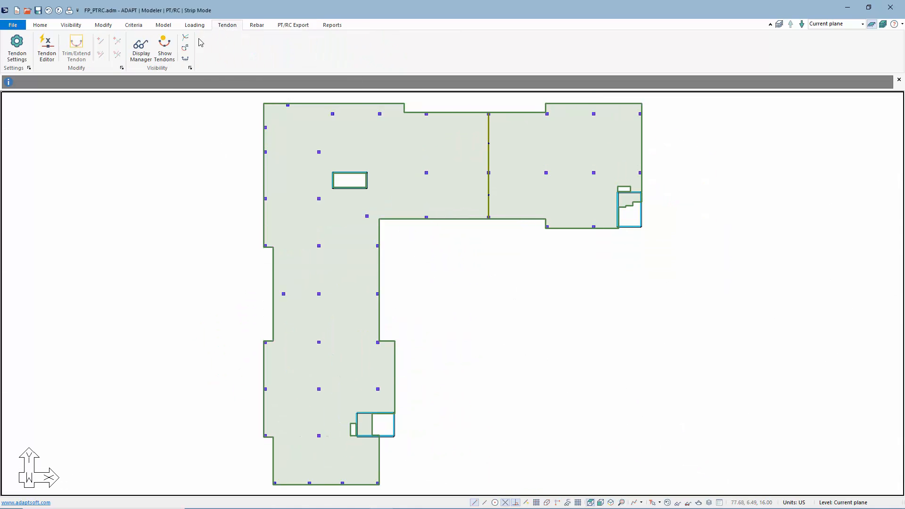
pyautogui.click(166, 49)
pyautogui.click(293, 25)
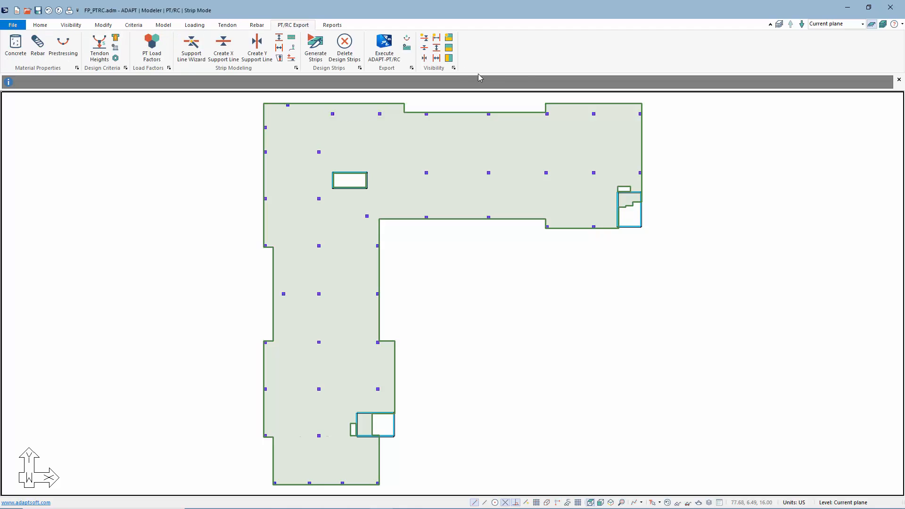
pyautogui.click(436, 56)
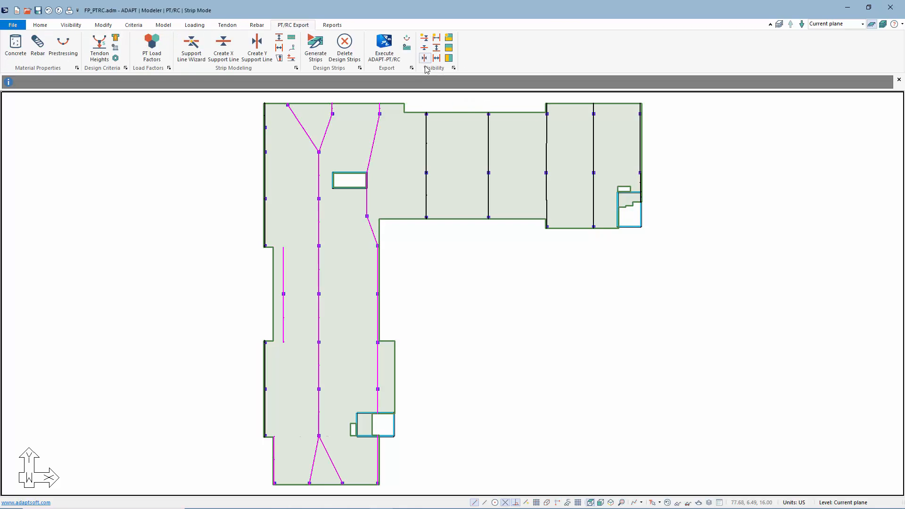
# Execute the strip of the first straight Y-direction support line past the small opening in ADAPT-PT/RC, and generate input data for all strips
pyautogui.click(426, 147)
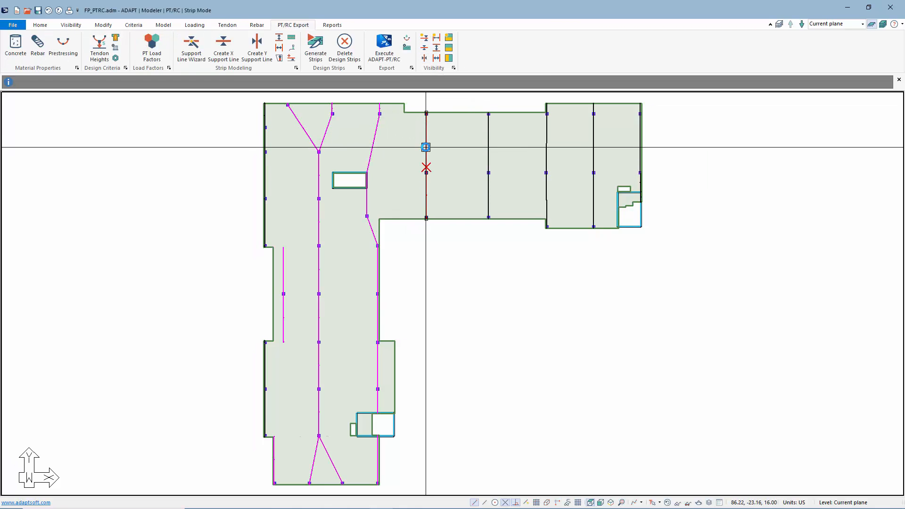
pyautogui.click(385, 47)
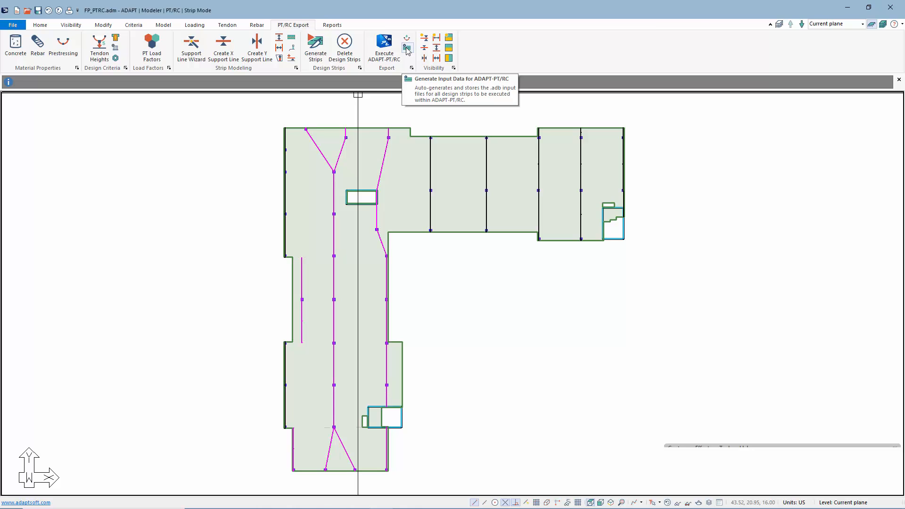
pyautogui.click(406, 49)
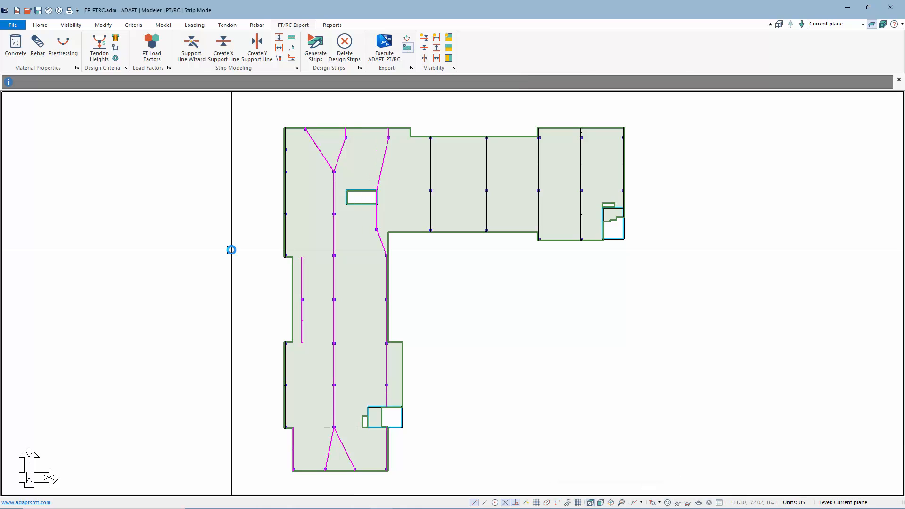